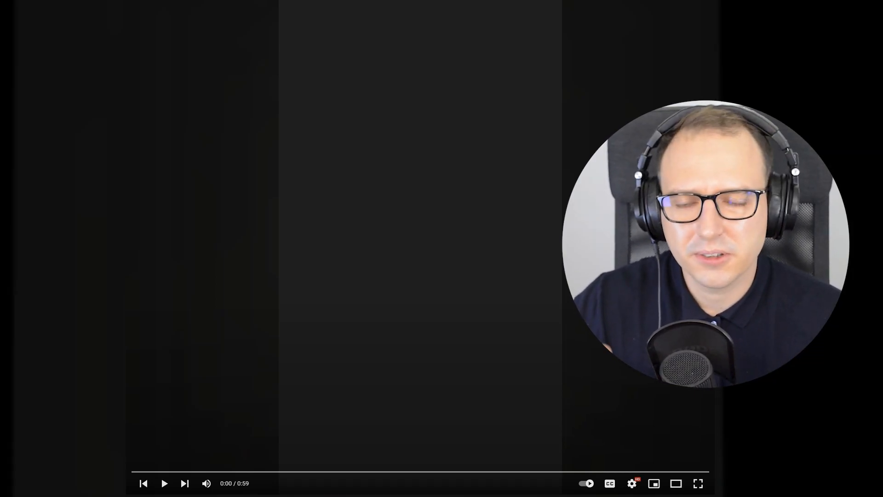
Start the video so the nested anyFunction code example plays.
key(space)
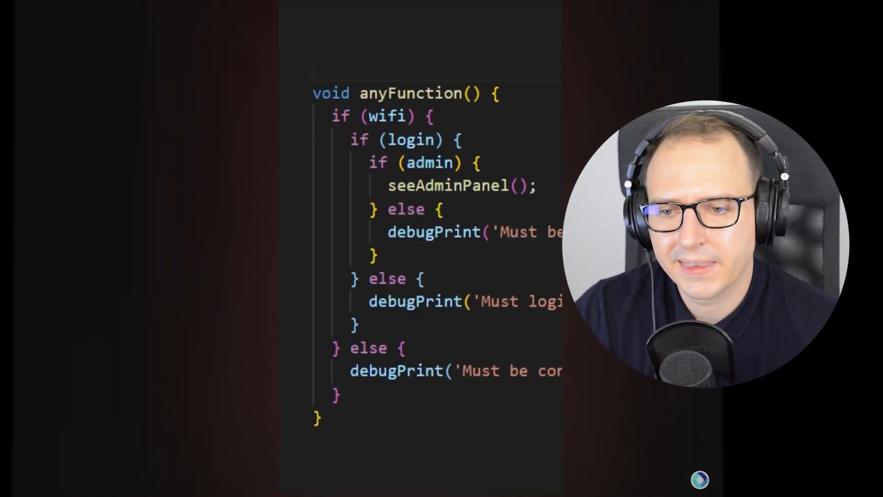
Negate the wifi check and move the connection error up into the !wifi block with an early return.
click(369, 117)
text(!)
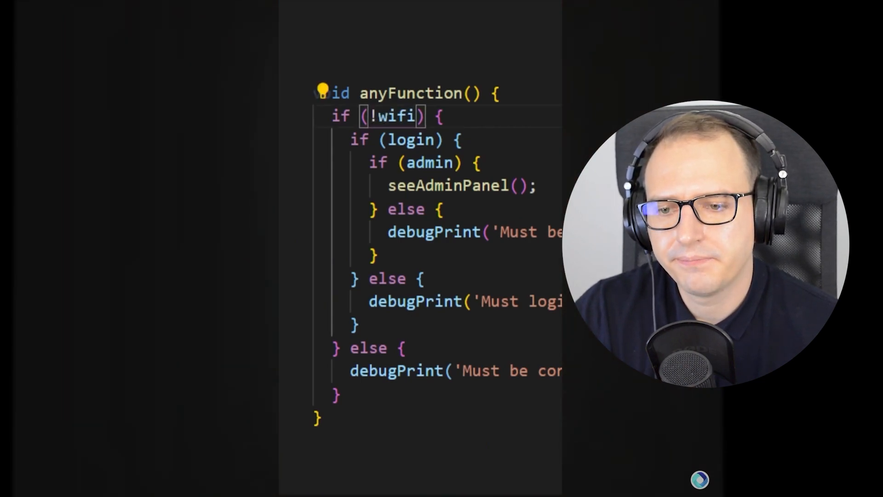
drag(359, 325, 352, 139)
key(alt+Down)
key(alt+Down)
key(alt+Down)
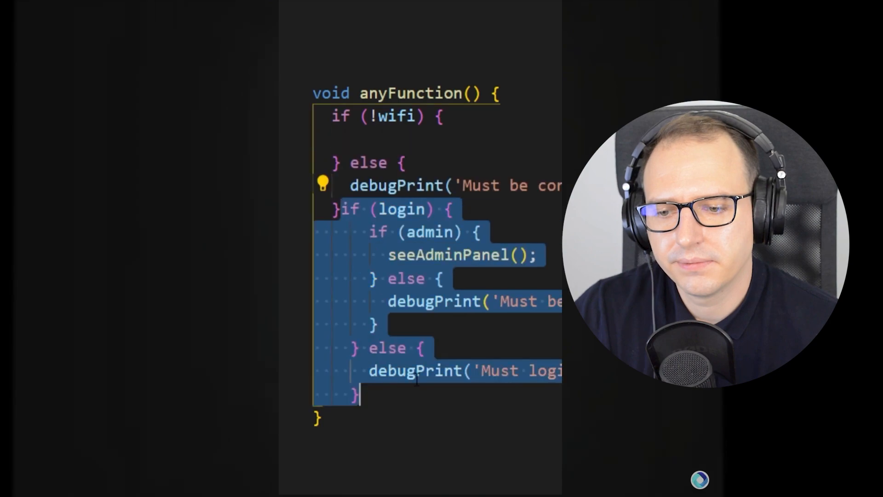
click(492, 163)
key(alt+Up)
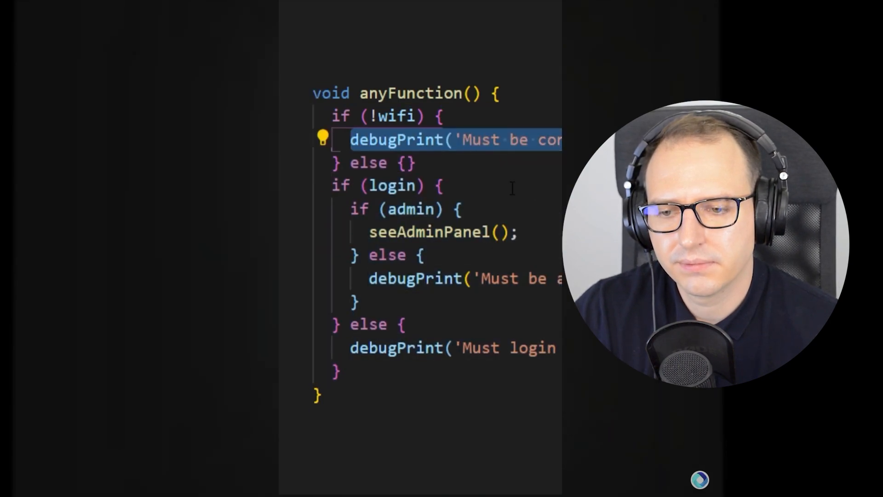
key(Escape)
key(Return)
text(return;)
Delete the leftover empty else branch and negate the login and admin checks.
drag(416, 186, 344, 186)
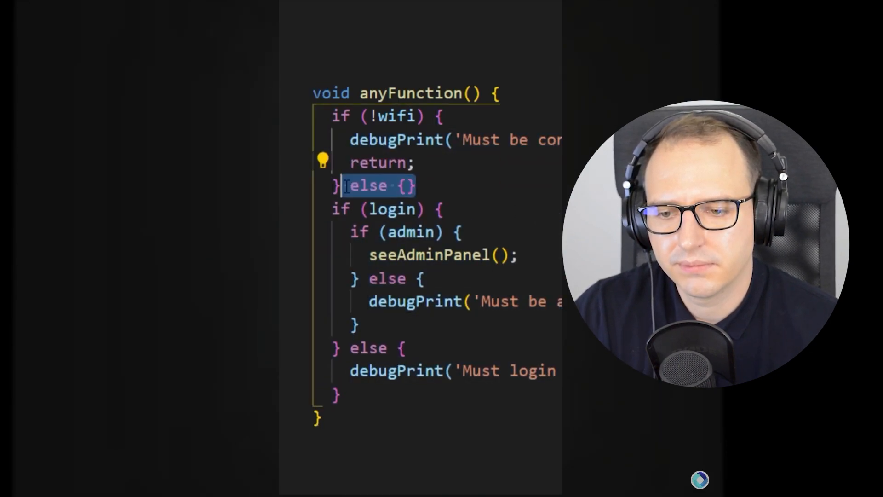
key(BackSpace)
click(314, 437)
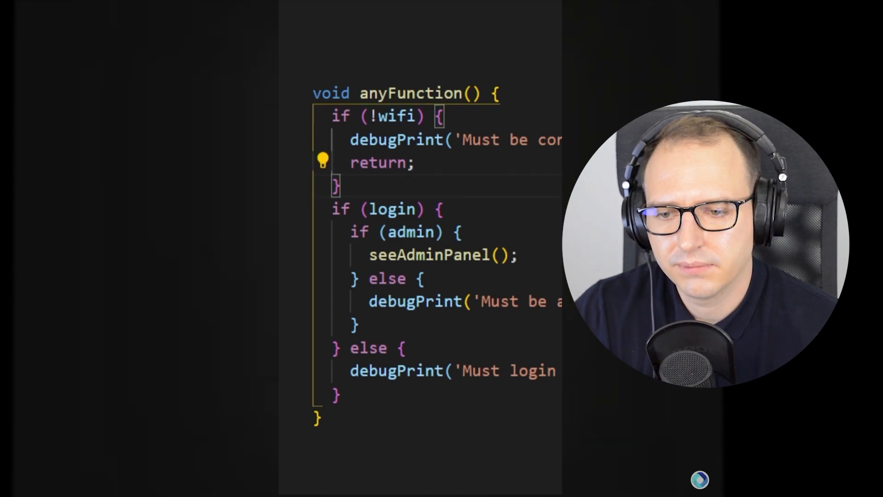
click(370, 209)
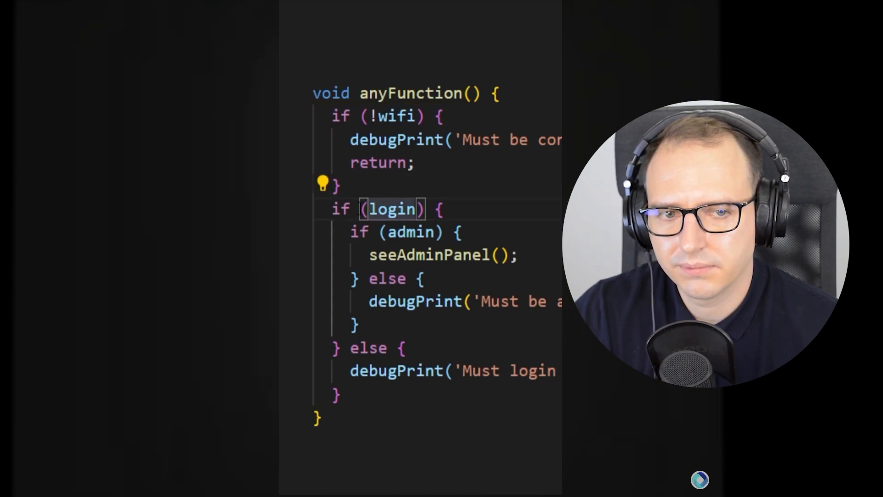
text(!)
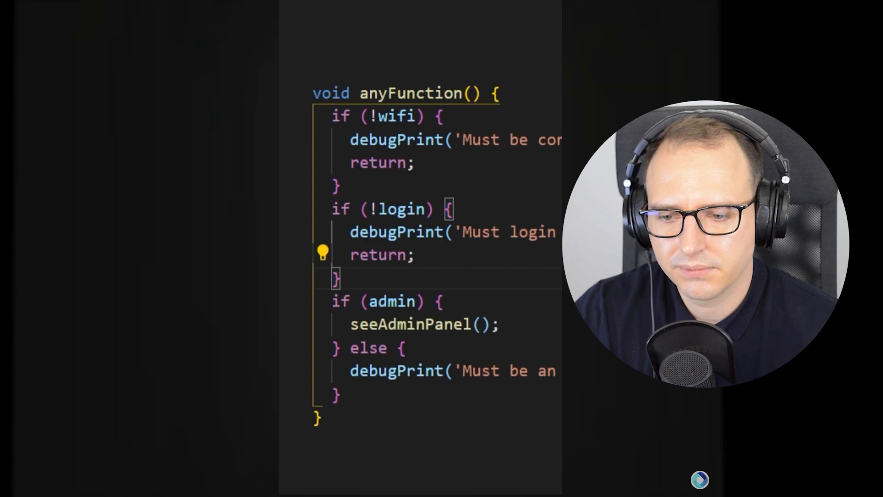
key(Up)
key(Up)
key(Up)
click(370, 302)
text(!)
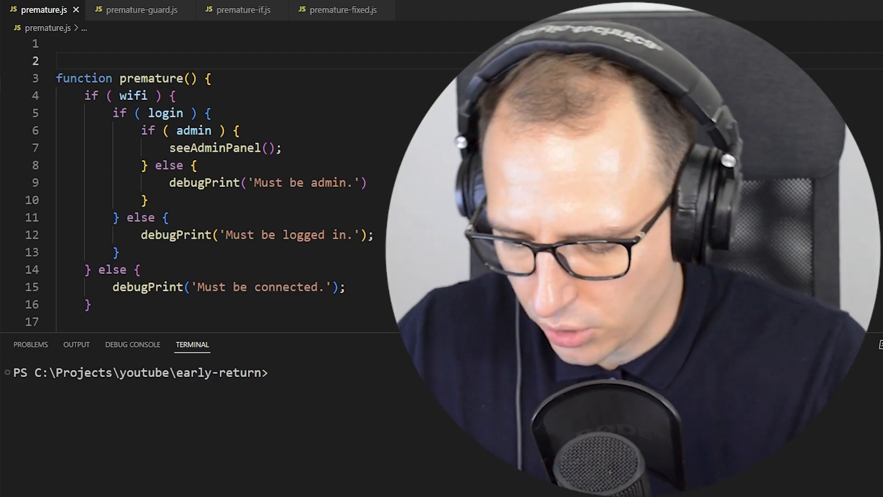
Launch Epic Pen and arrow the nested wifi, login and admin checks.
key(super)
text(epic)
key(Return)
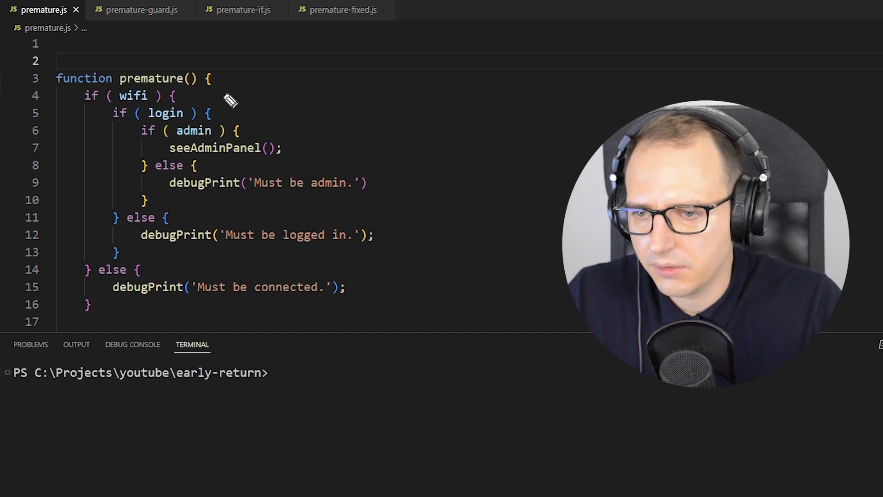
drag(224, 90, 185, 99)
drag(254, 110, 219, 110)
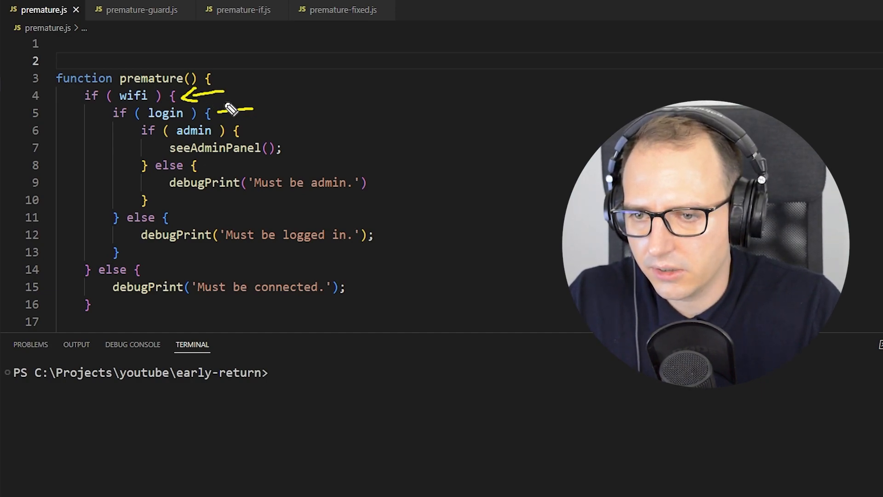
drag(285, 123, 256, 131)
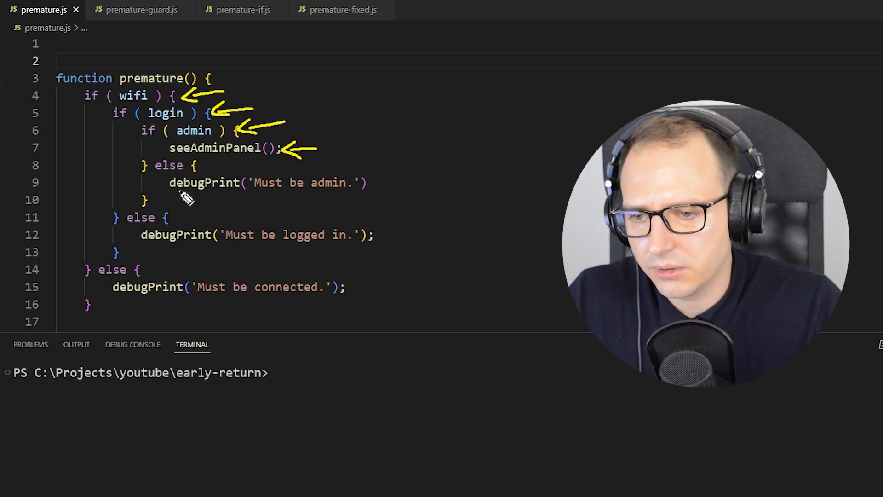
Underline the admin, logged-in and connection error debugPrint calls, then clear the markup.
drag(179, 188, 249, 187)
drag(143, 243, 224, 246)
drag(136, 296, 238, 302)
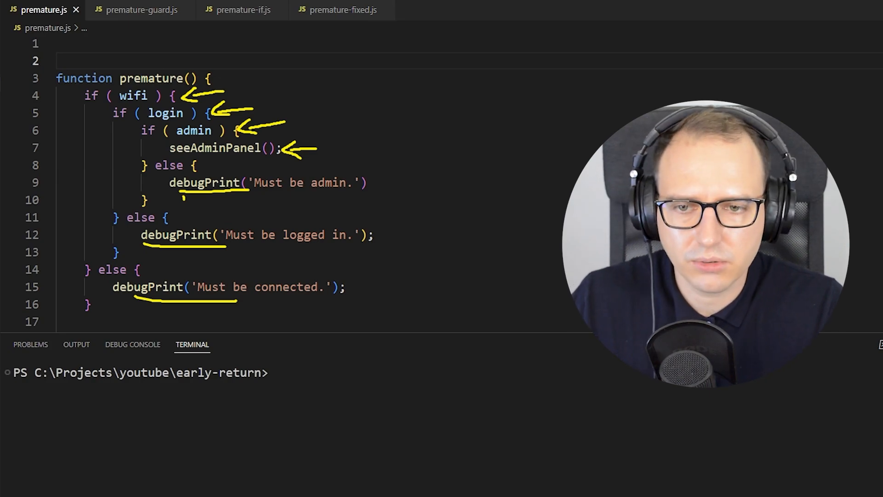
key(Escape)
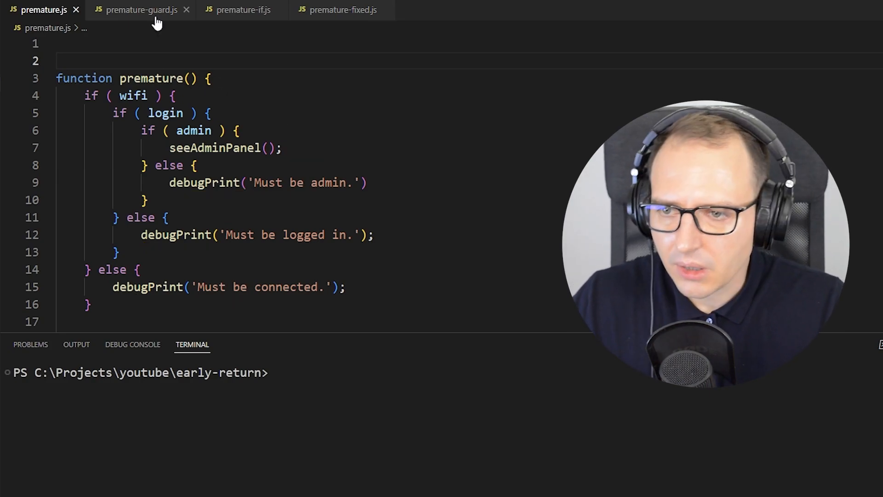
In premature-guard.js, arrow the first return and the !admin check, clear, and move to premature-if.js.
click(139, 11)
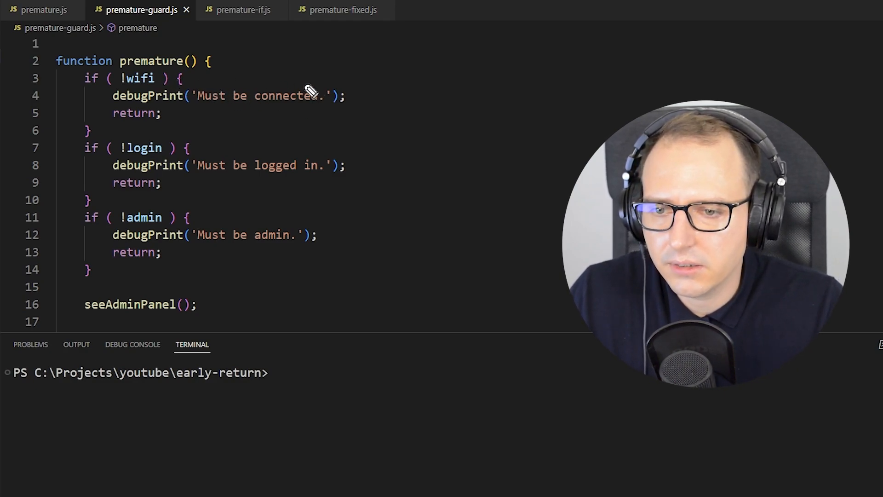
drag(216, 116, 184, 117)
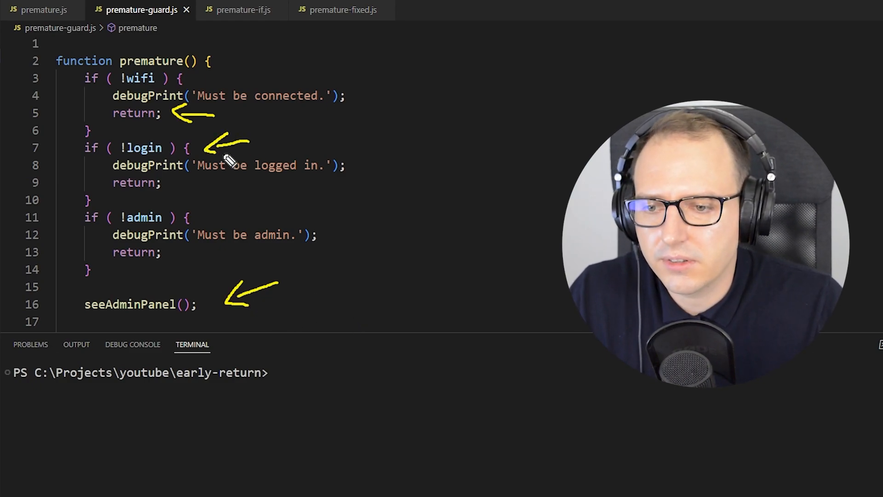
drag(235, 211, 218, 226)
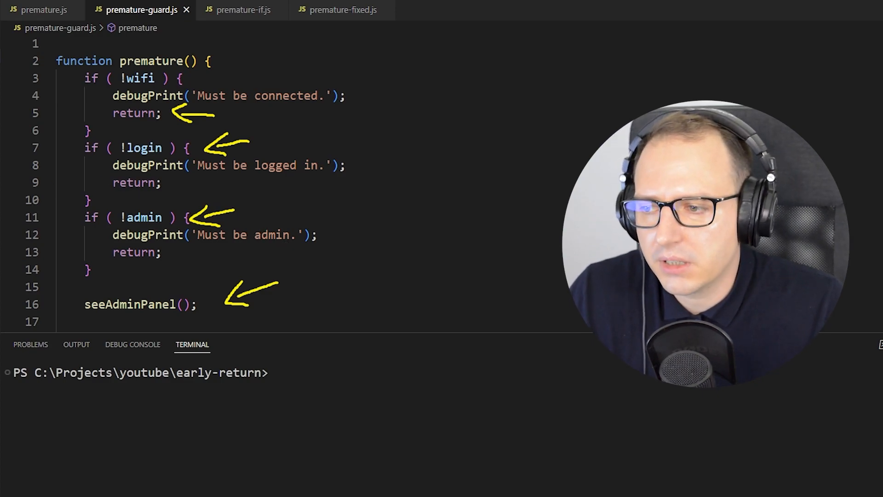
key(e)
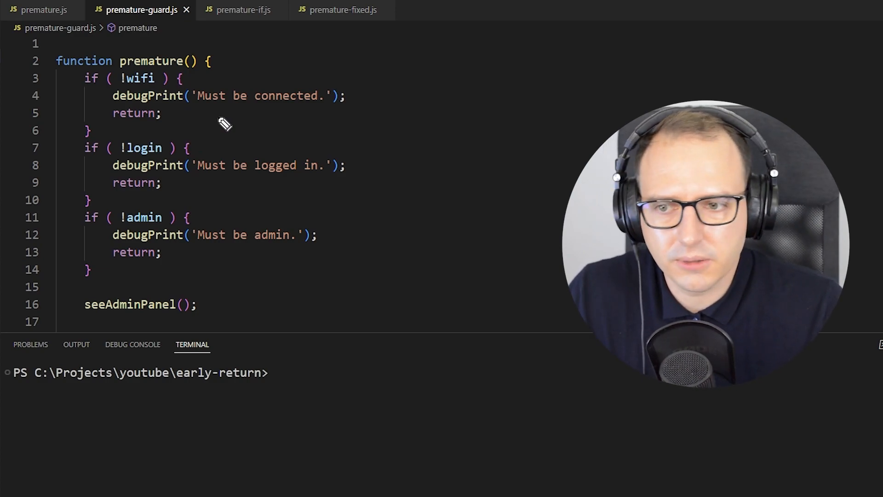
click(238, 20)
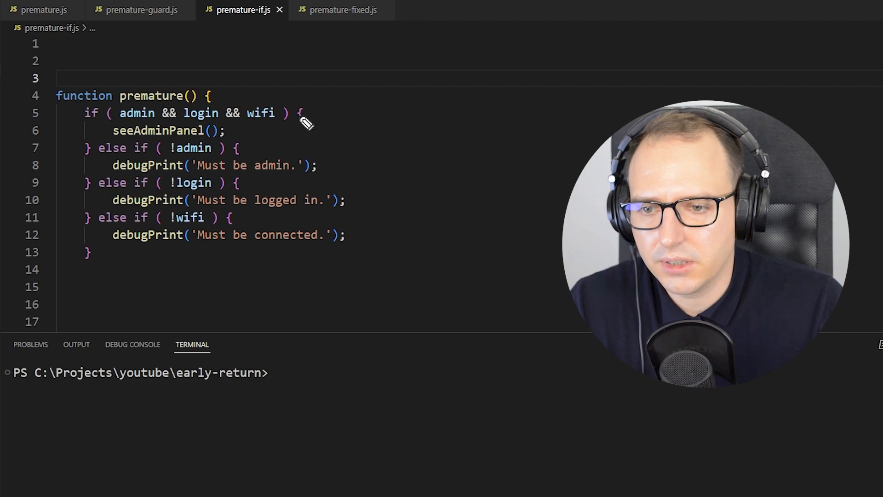
Underline the admin && login && wifi condition and its error messages, then return to premature-guard.js.
drag(123, 122, 256, 122)
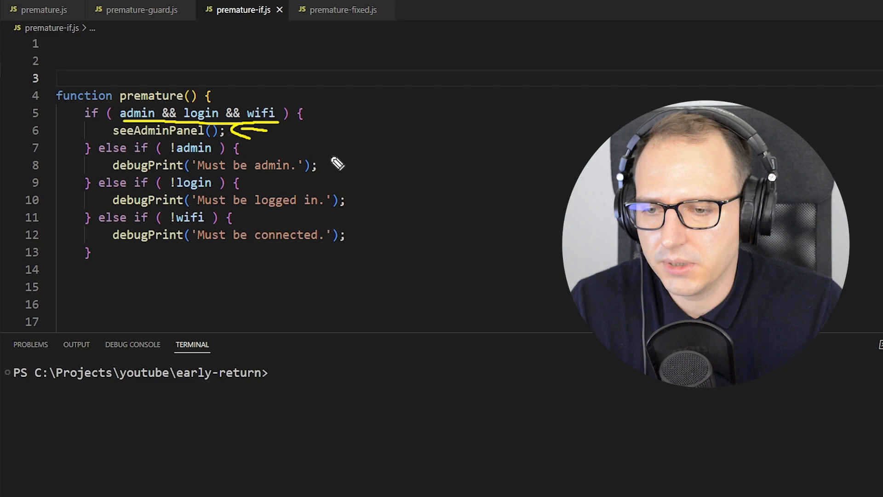
drag(358, 168, 333, 169)
drag(352, 206, 391, 204)
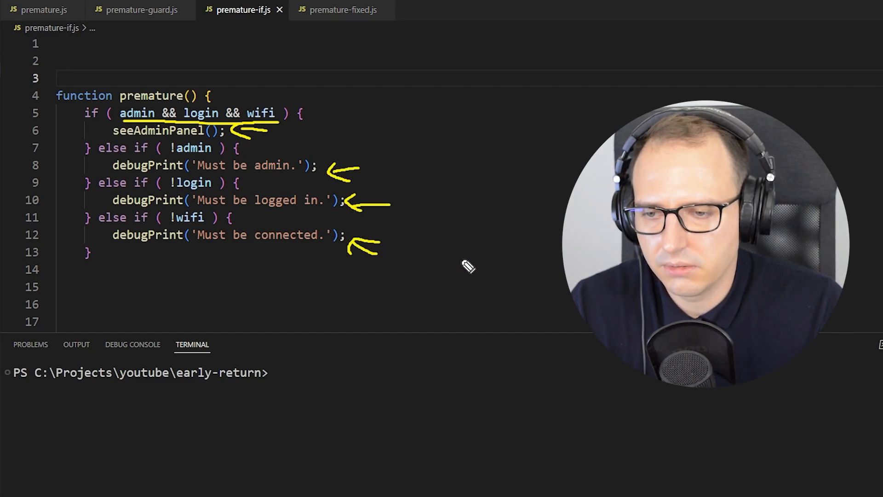
key(Escape)
key(ctrl+Page_Up)
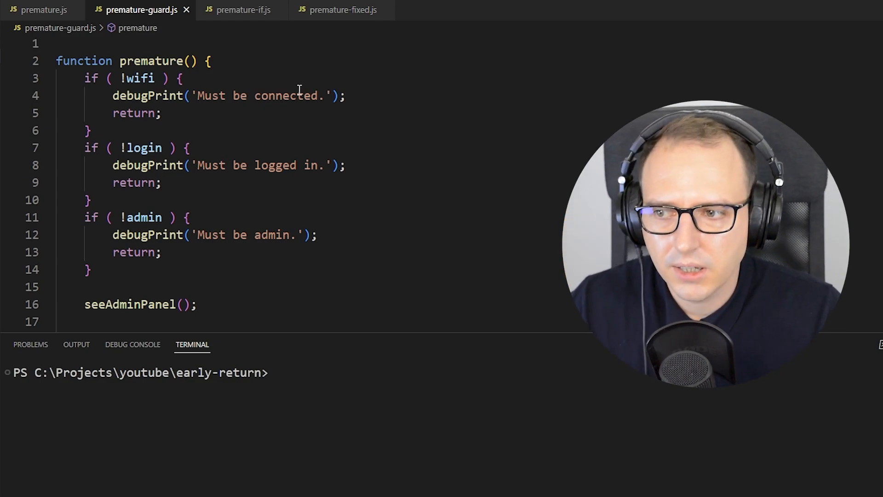
Compare premature.js with premature-guard.js, arrowing every return that skips the trailing isSmall check.
click(48, 13)
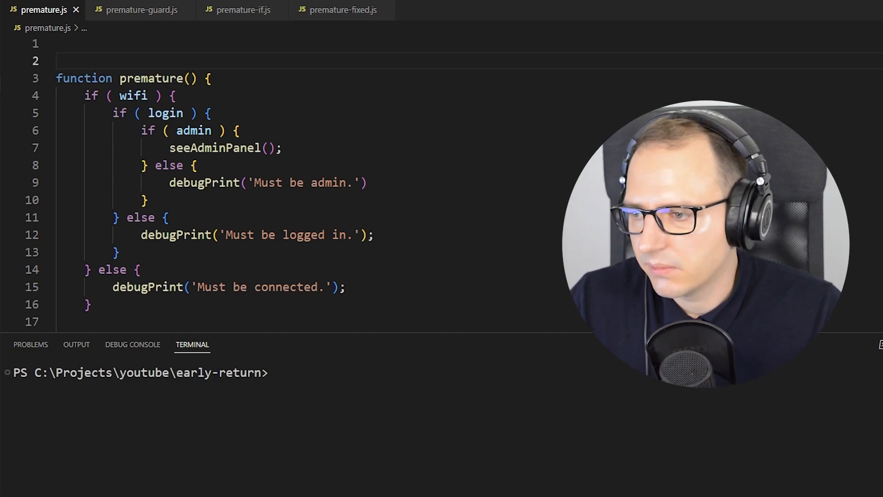
scroll(273, 203, down, 2)
scroll(274, 203, down, 2)
scroll(274, 203, down, 2)
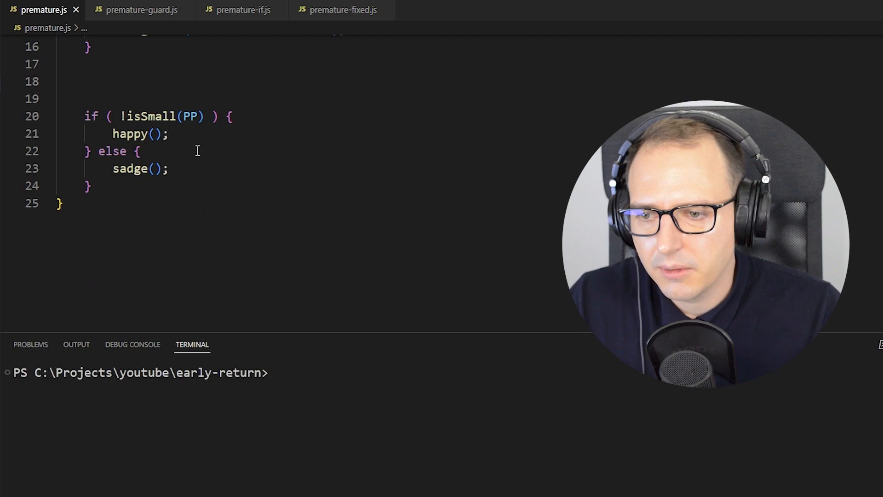
scroll(201, 155, up, 1)
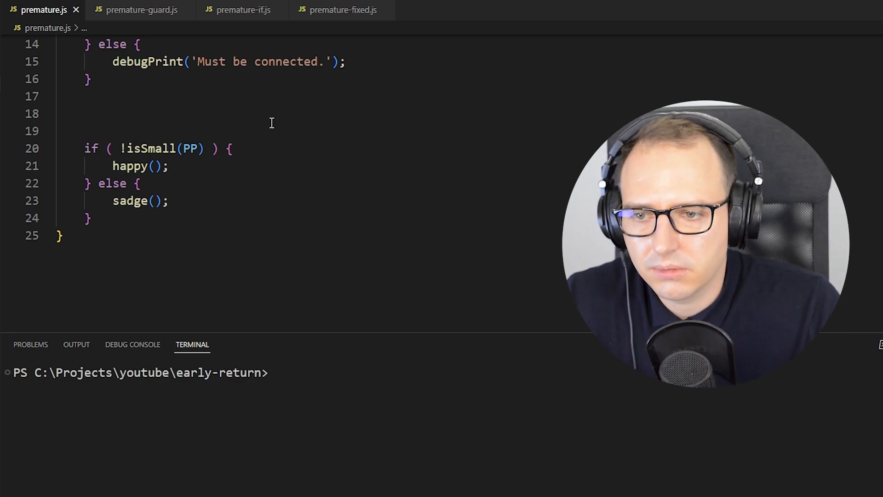
click(158, 14)
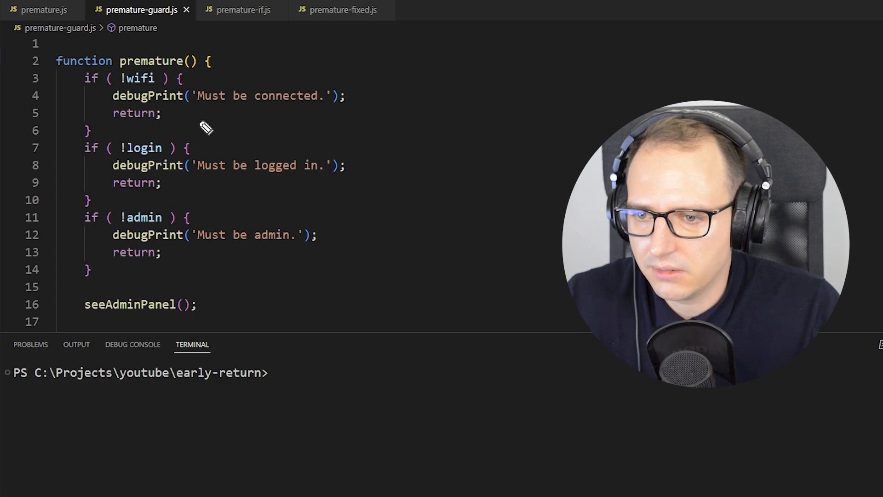
mouse_move(205, 116)
mouse_down()
mouse_move(166, 114)
mouse_move(183, 120)
mouse_up()
drag(235, 185, 176, 184)
drag(188, 176, 185, 190)
mouse_move(223, 256)
mouse_down()
mouse_move(179, 254)
mouse_move(186, 268)
mouse_up()
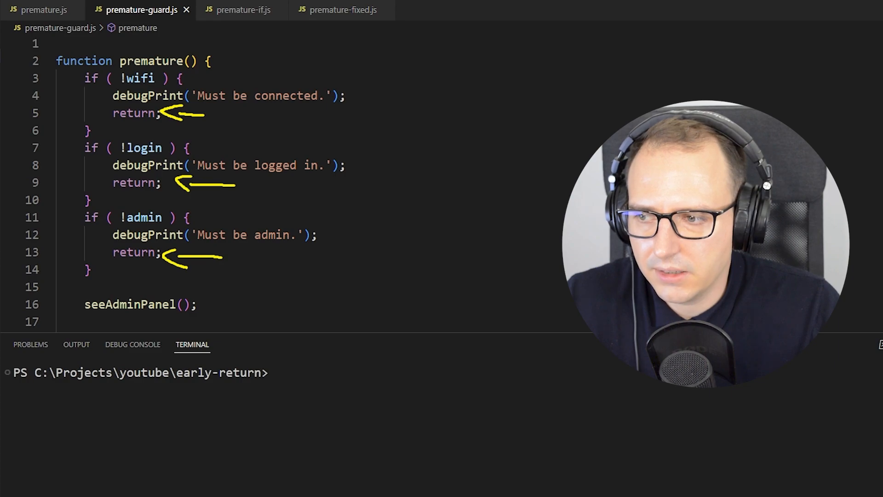
scroll(167, 219, down, 1)
scroll(167, 220, down, 2)
scroll(167, 219, down, 3)
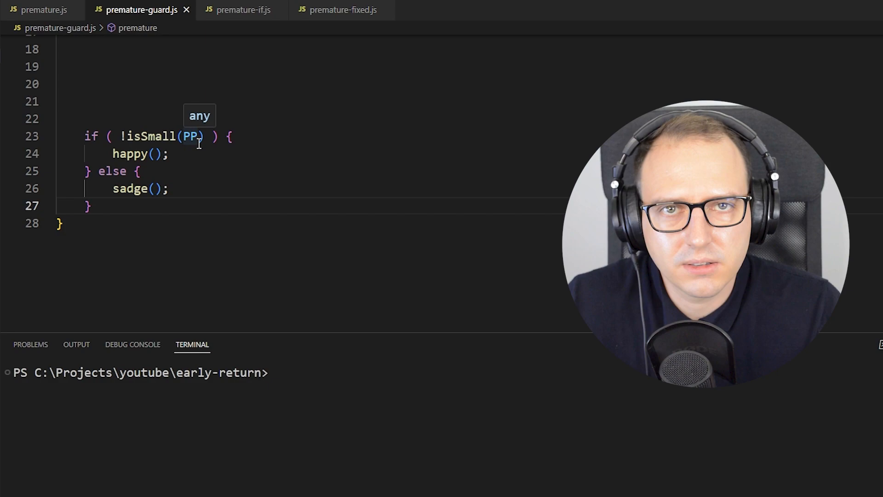
mouse_move(191, 136)
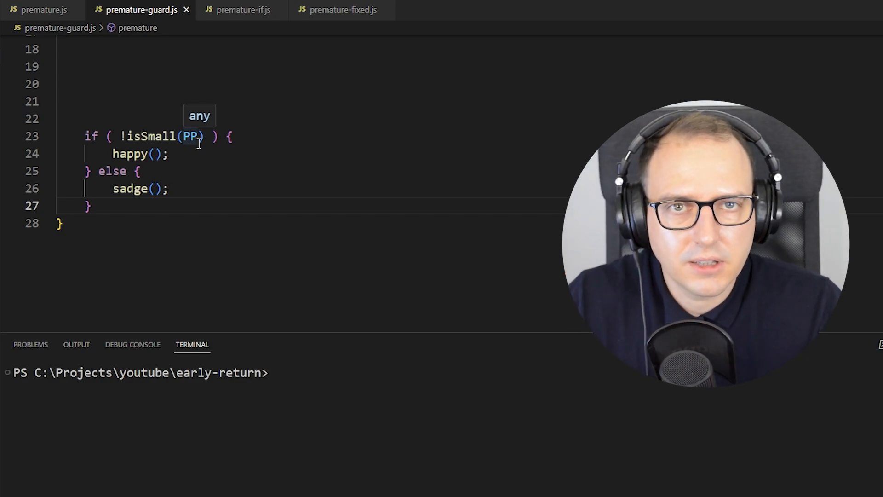
double_click(174, 138)
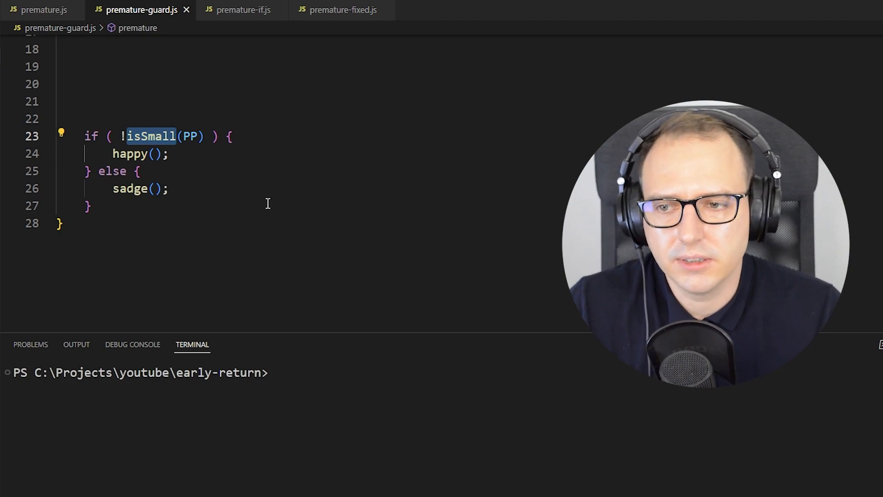
Rest the caret after seeAdminPanel in premature.js, then show the guard version in premature-guard.js.
click(41, 11)
scroll(397, 164, up, 3)
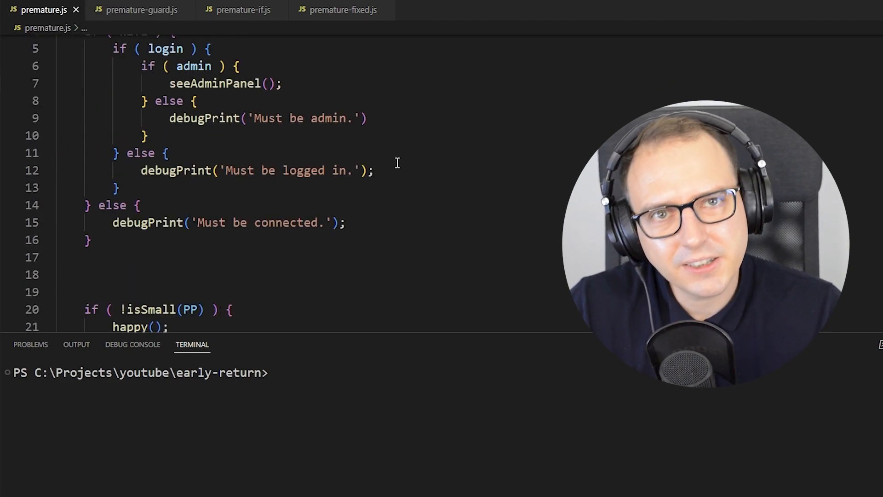
scroll(397, 164, up, 2)
click(404, 145)
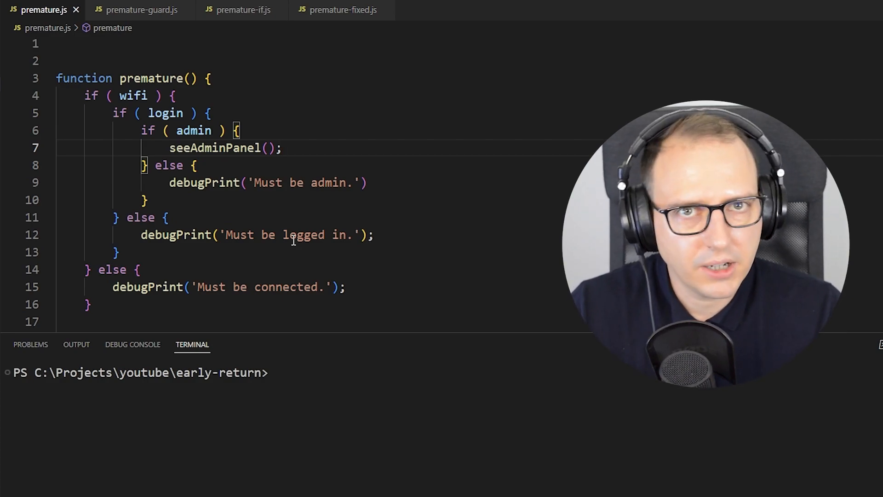
key(ctrl+Page_Down)
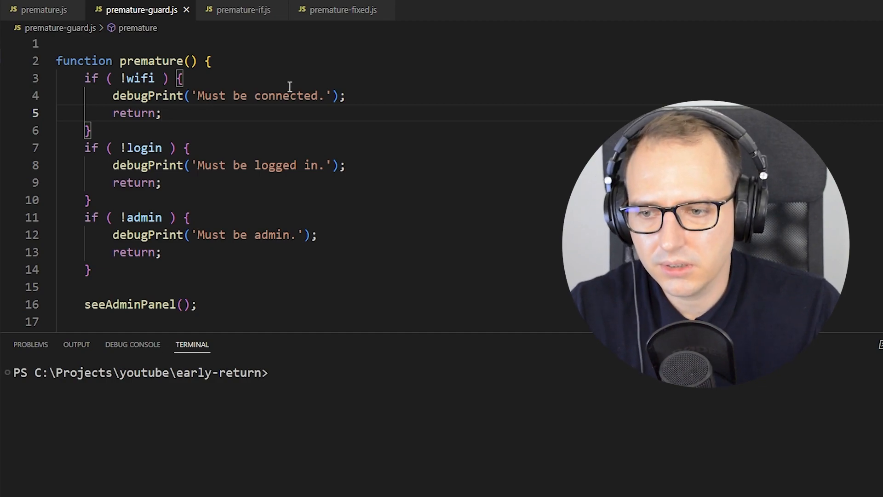
scroll(217, 115, down, 2)
scroll(148, 269, down, 3)
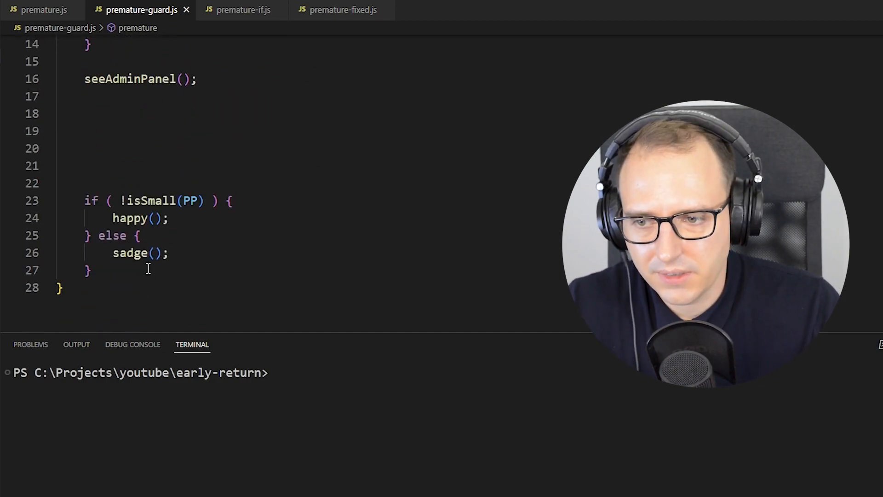
Cut the trailing isSmall if/else, paste it into the !wifi and !login guards, then undo both pastes.
drag(147, 270, 57, 200)
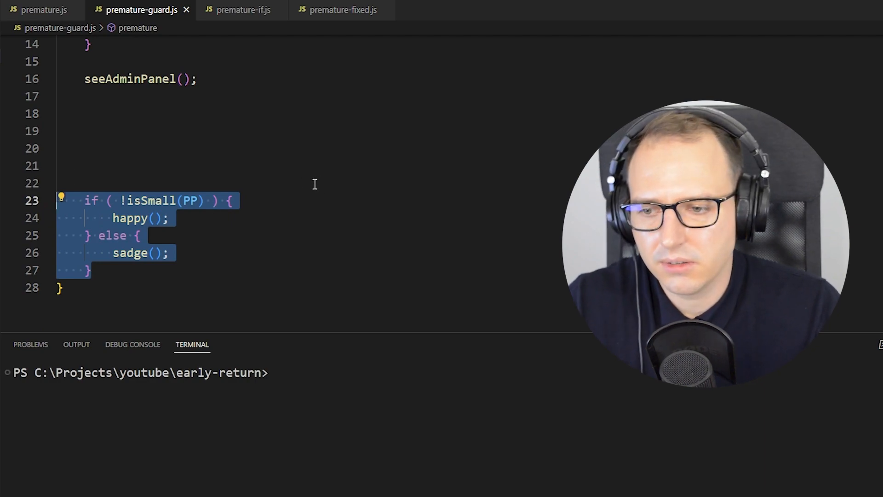
key(Delete)
scroll(305, 182, up, 5)
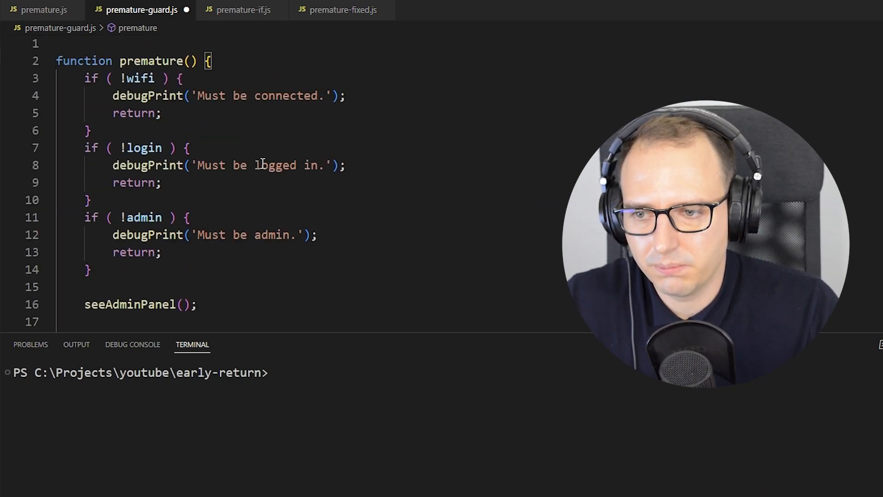
click(219, 82)
key(Return)
text(if ( !isSmall(PP) ) {             happy();         } else {             sadge();         })
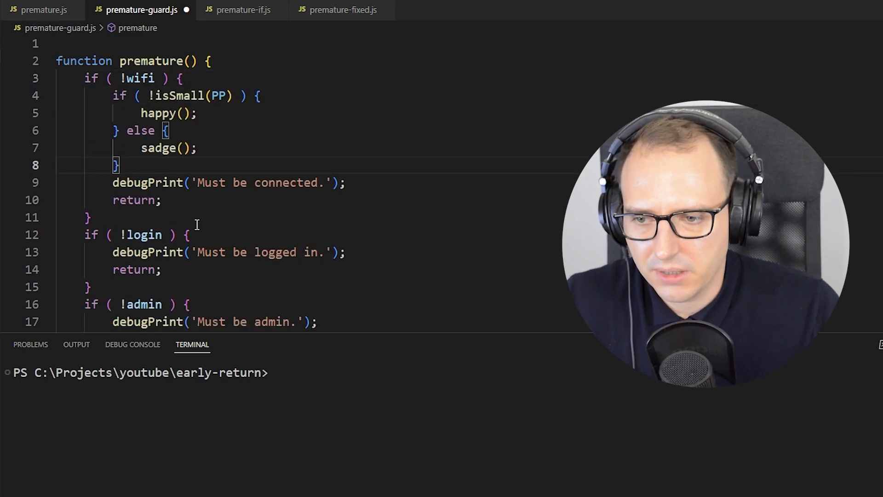
click(211, 235)
key(Return)
text(if ( !isSmall(PP) ) {             happy();         } else {             sadge();         })
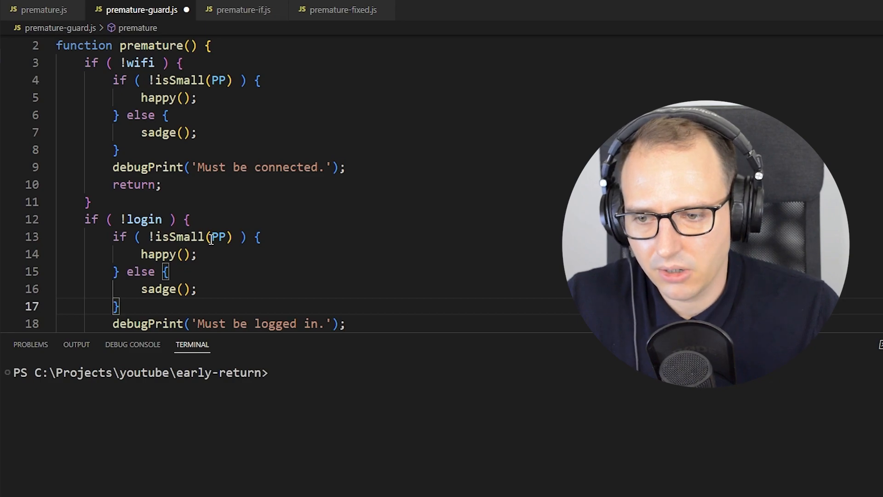
key(ctrl+z)
key(ctrl+z)
key(ctrl+z)
key(ctrl+z)
key(ctrl+z)
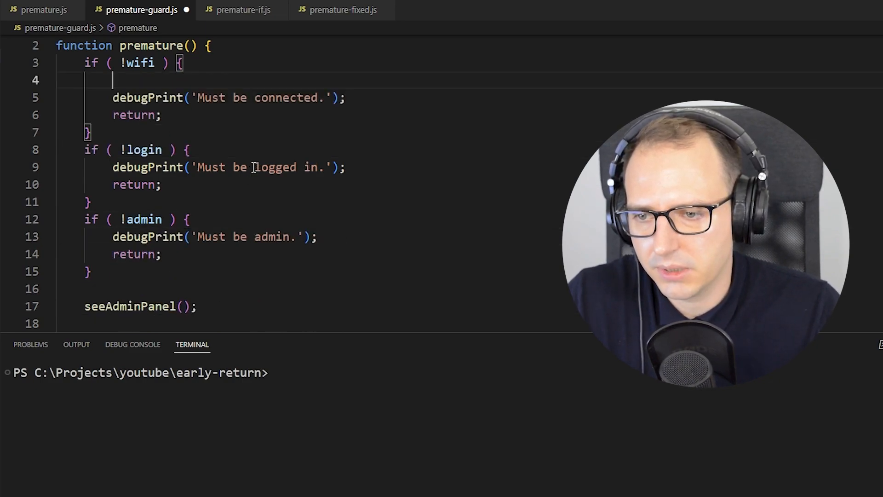
key(ctrl+z)
Paste the isSmall block after each guard's error message (!wifi, !login, !admin), then undo all three.
click(366, 76)
key(Return)
text(if ( !isSmall(PP) ) {             happy();         } else {             sadge();         })
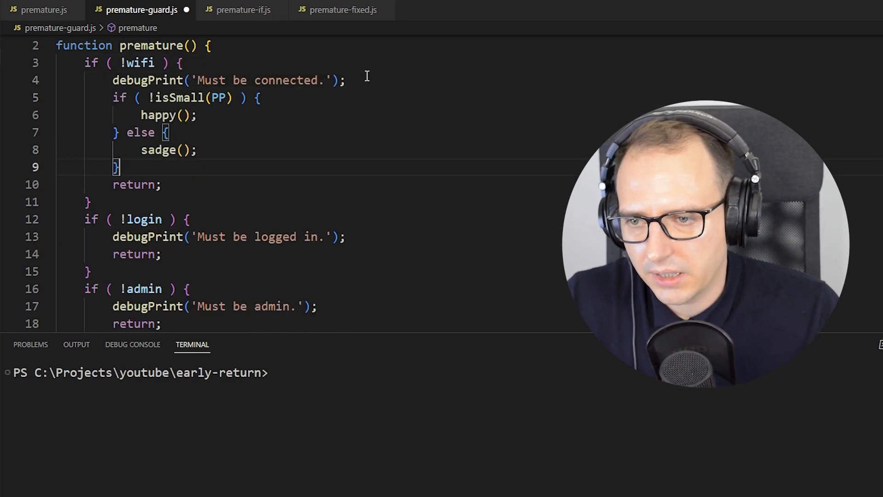
click(377, 239)
key(Return)
text(if ( !isSmall(PP) ) {             happy();         } else {             sadge();         })
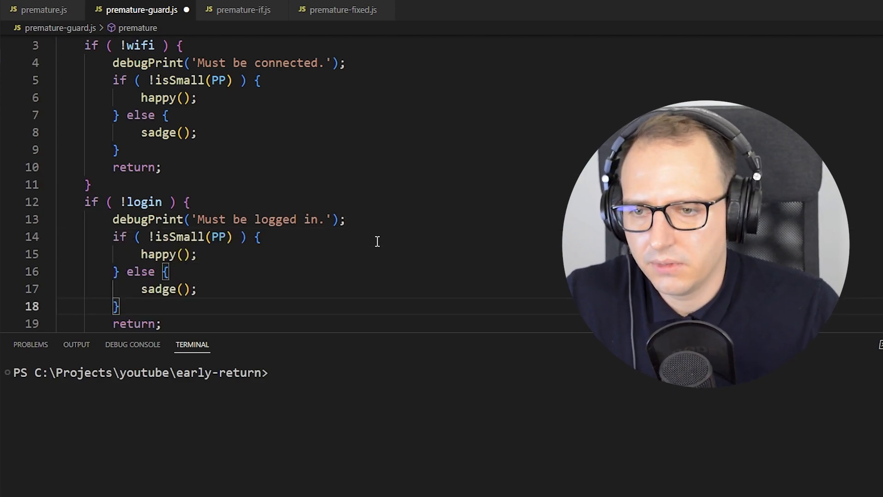
scroll(377, 241, down, 3)
click(351, 245)
key(Return)
key(ctrl+v)
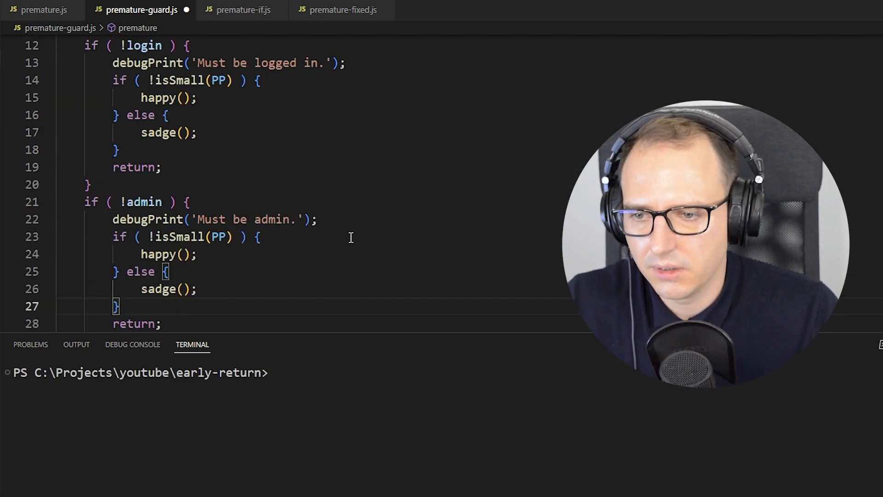
scroll(359, 230, up, 3)
scroll(361, 230, down, 7)
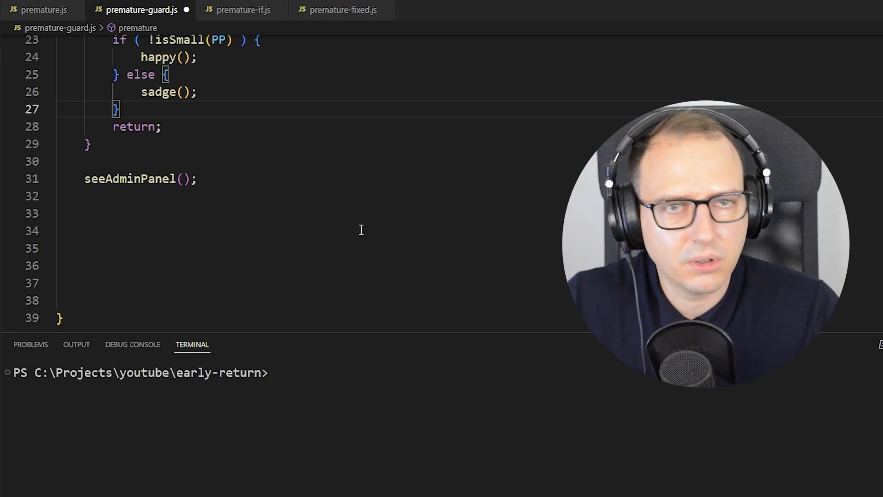
scroll(360, 230, up, 3)
key(ctrl+z)
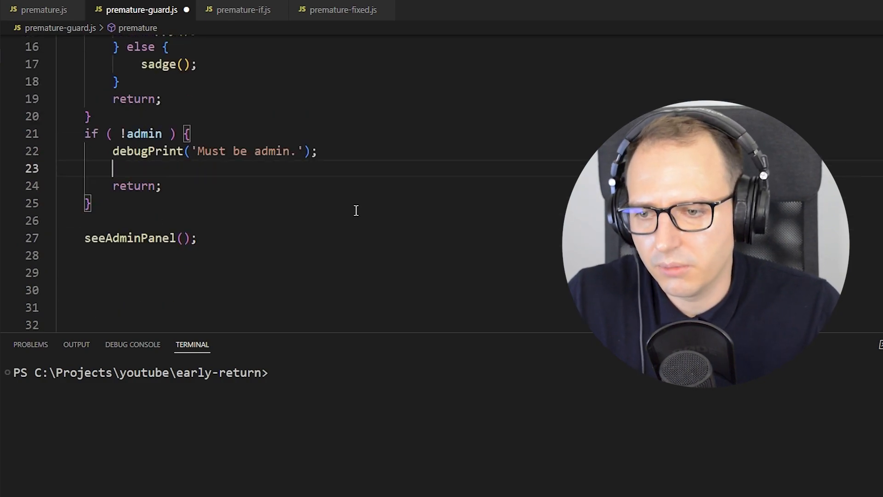
key(ctrl+z)
key(ctrl+z)
key(ctrl+z)
key(ctrl+z)
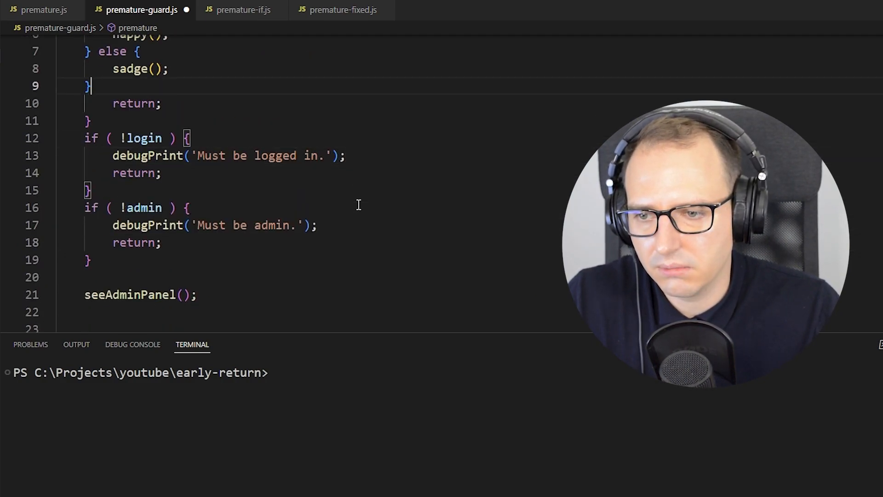
key(ctrl+z)
key(ctrl+z)
key(ctrl+z)
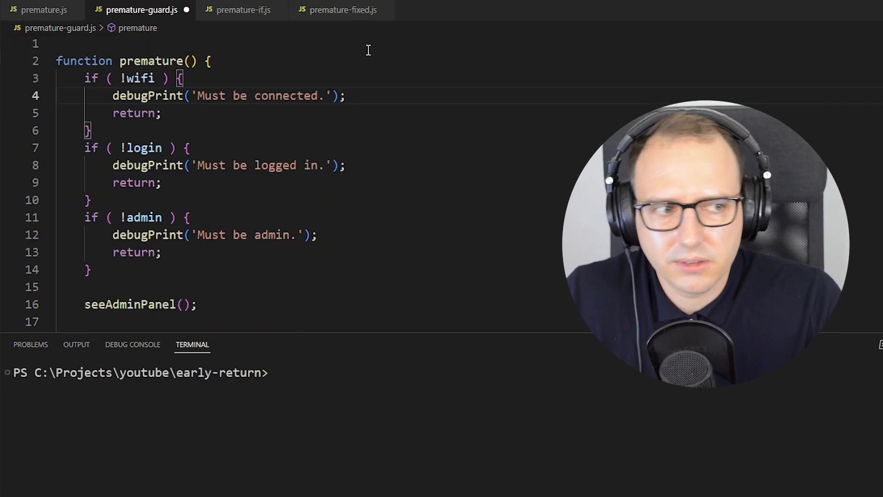
In premature-fixed.js, step through the isSmall(PP) check and mark up premature() and adminStuff().
click(336, 10)
scroll(366, 60, up, 2)
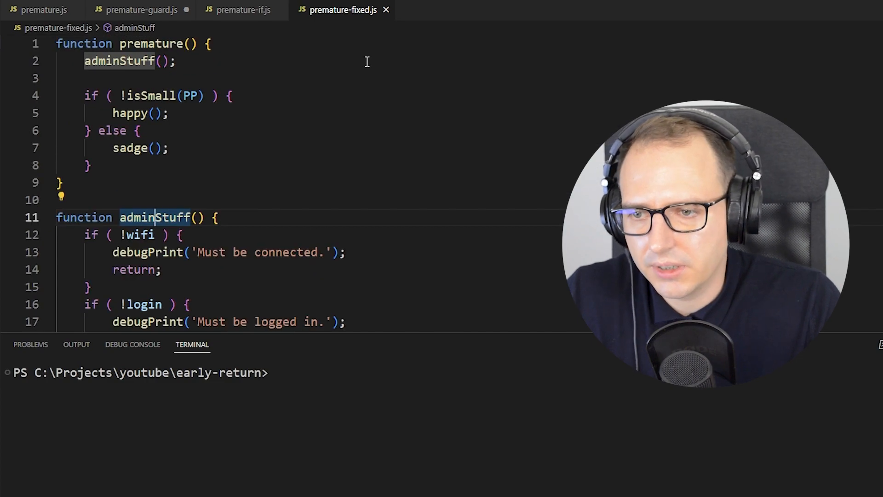
click(182, 96)
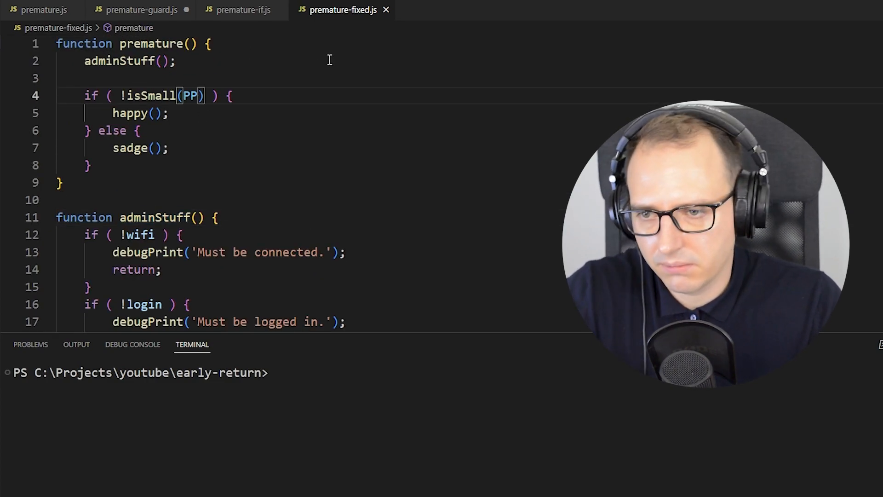
key(Down)
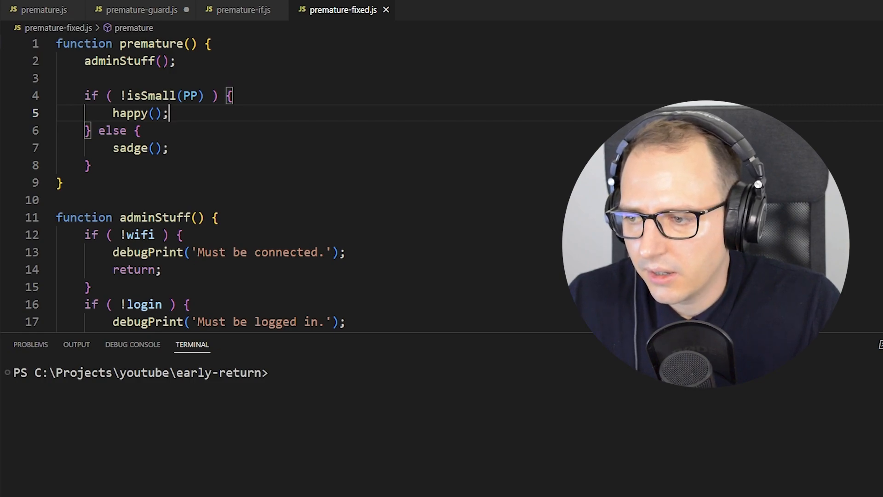
drag(247, 68, 207, 71)
mouse_move(293, 148)
mouse_down()
mouse_move(228, 128)
mouse_move(233, 138)
mouse_up()
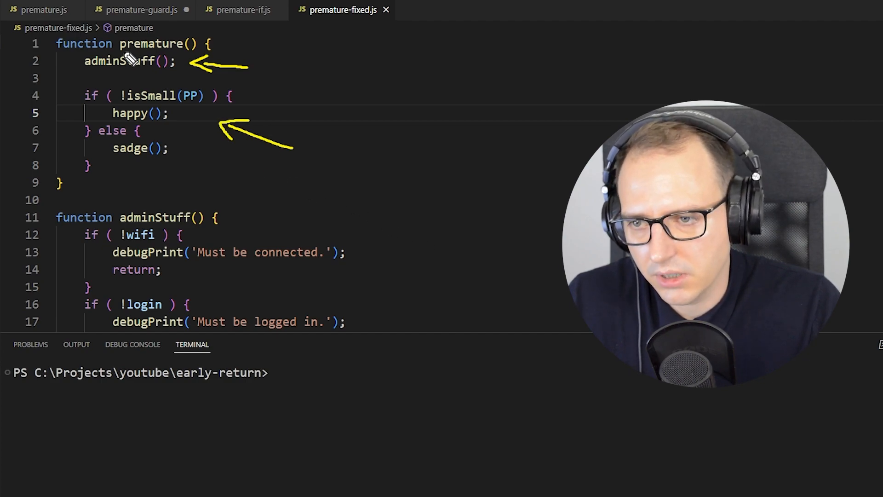
drag(124, 52, 200, 52)
key(e)
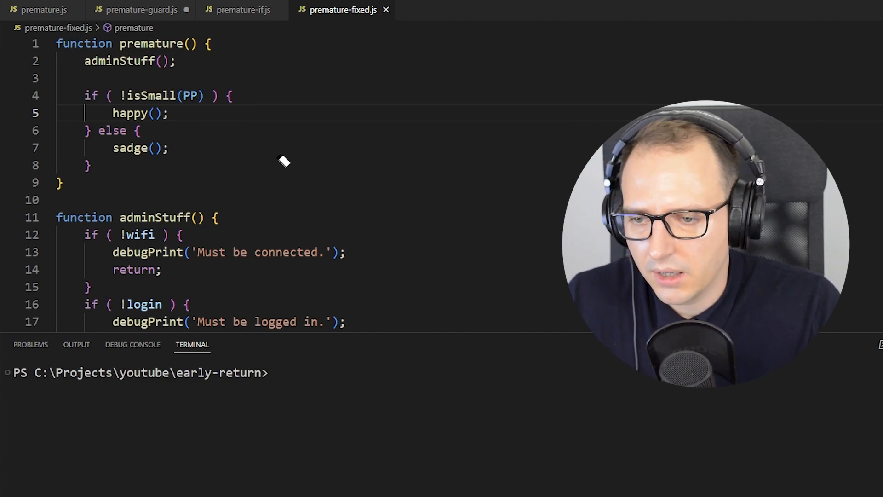
scroll(303, 139, down, 1)
scroll(304, 136, down, 1)
scroll(304, 138, down, 1)
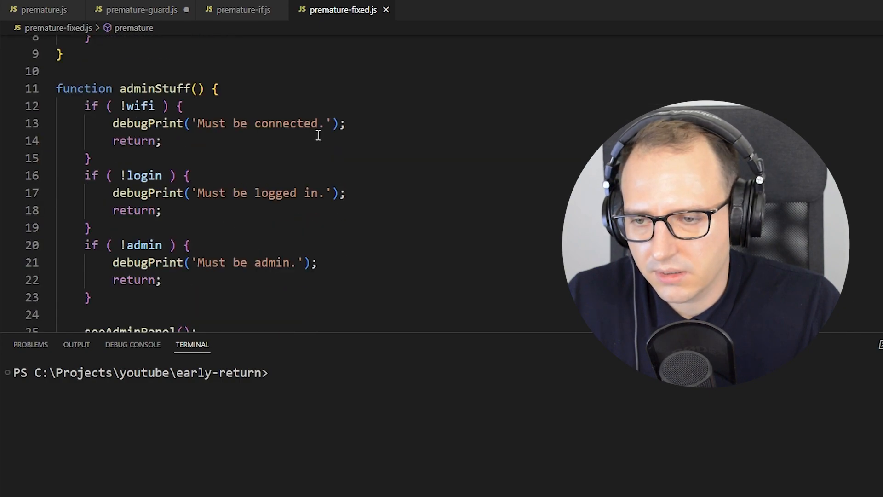
scroll(304, 148, down, 1)
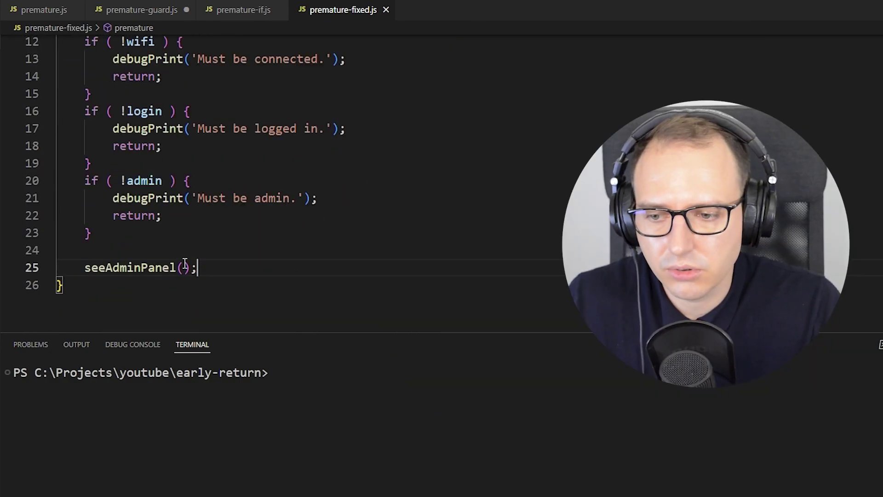
drag(199, 268, 56, 42)
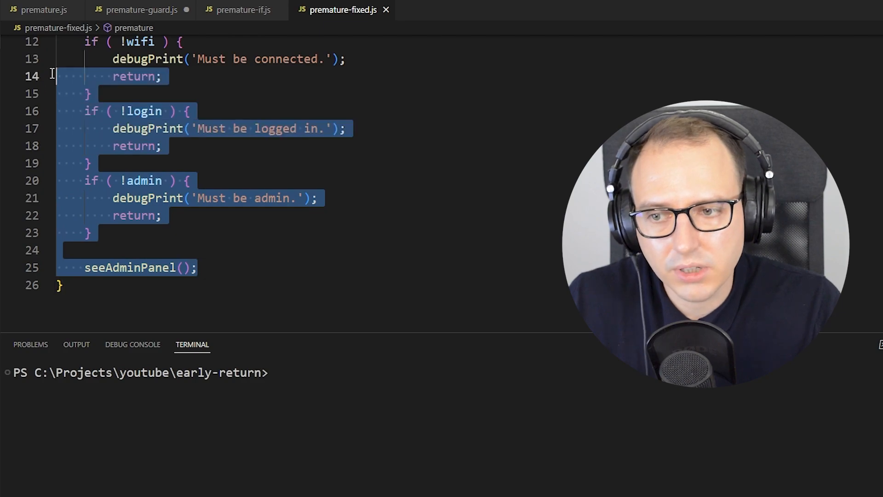
scroll(347, 199, up, 2)
scroll(346, 200, up, 2)
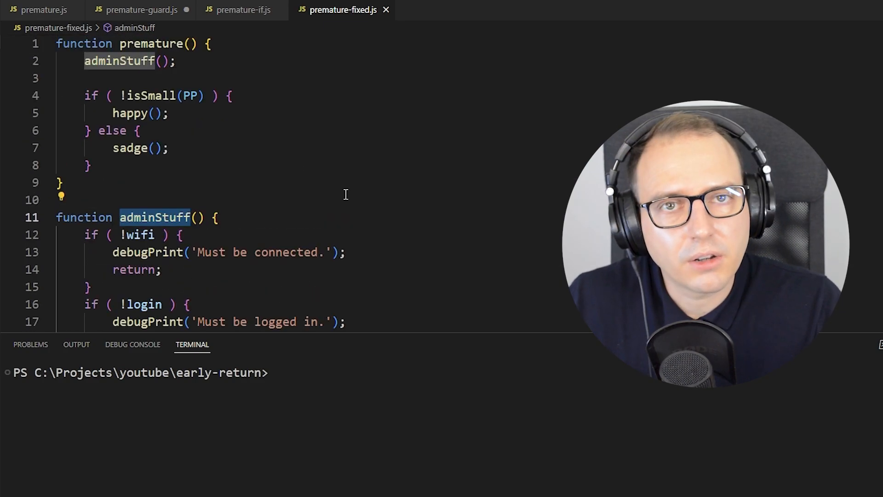
Focus the adminStuff() call in premature(), then show the if/else-chain version in premature-if.js.
click(158, 62)
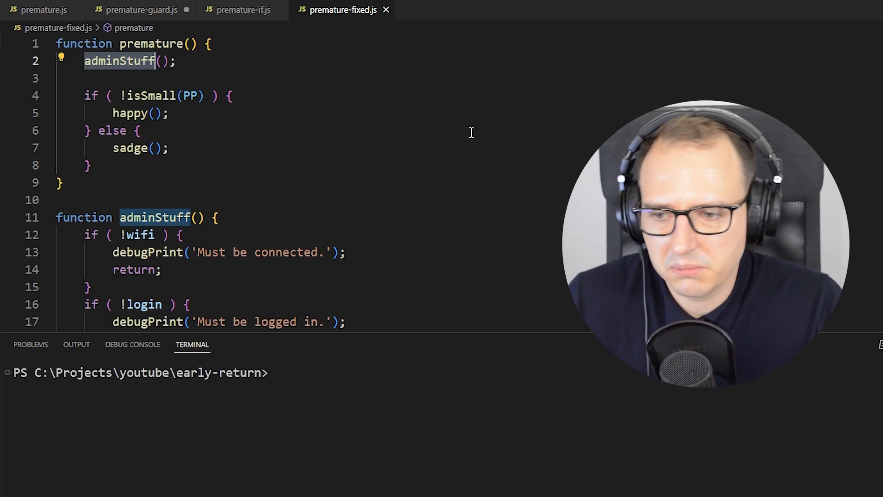
scroll(472, 133, down, 3)
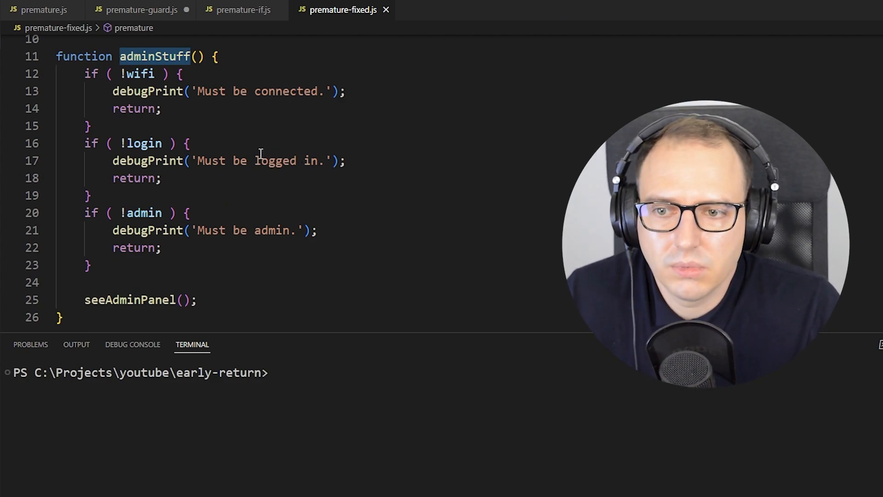
click(235, 10)
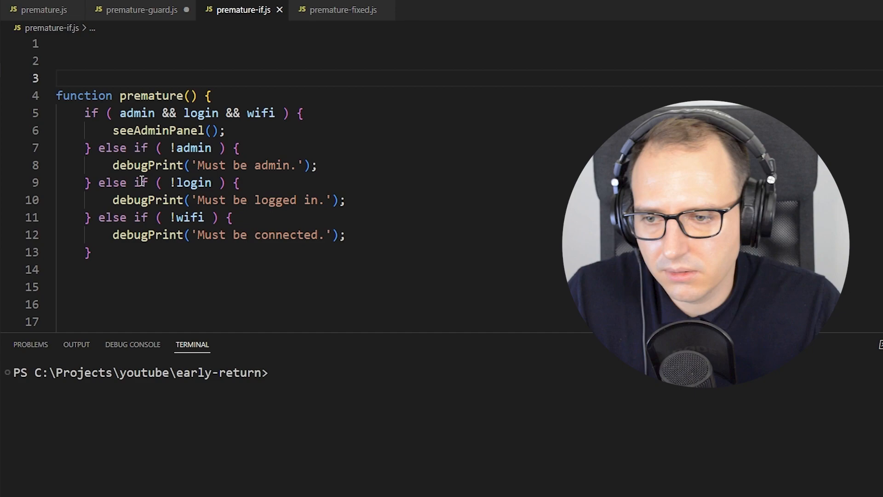
scroll(241, 176, down, 3)
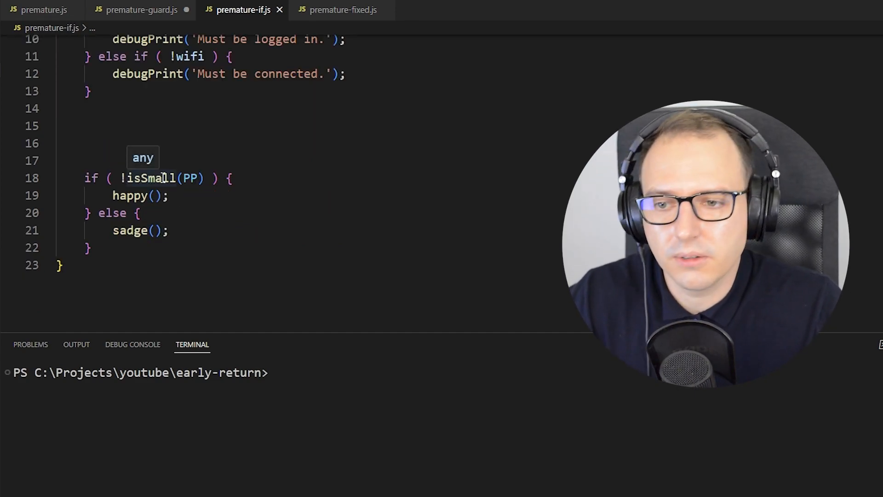
scroll(211, 130, up, 3)
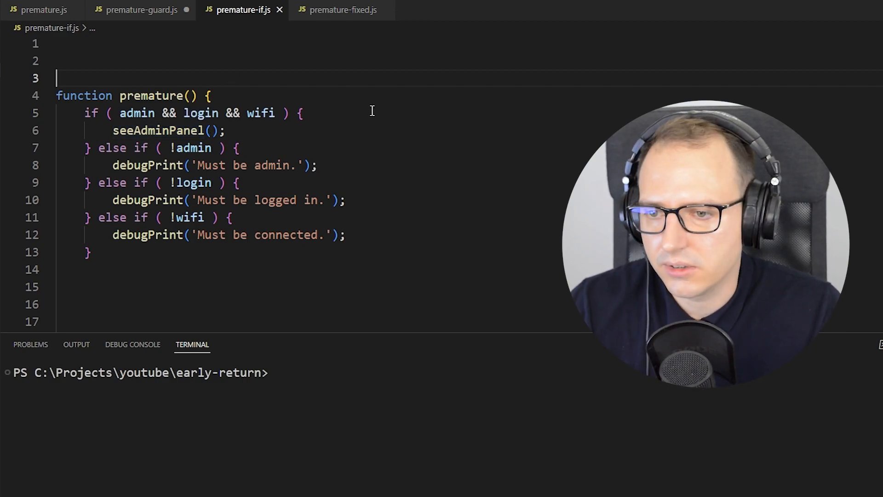
Return to the guard-clause version in premature-guard.js.
click(138, 14)
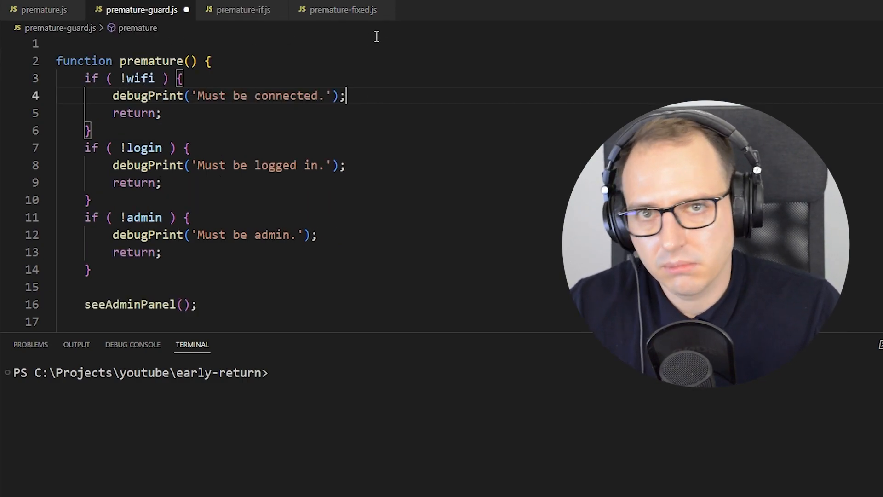